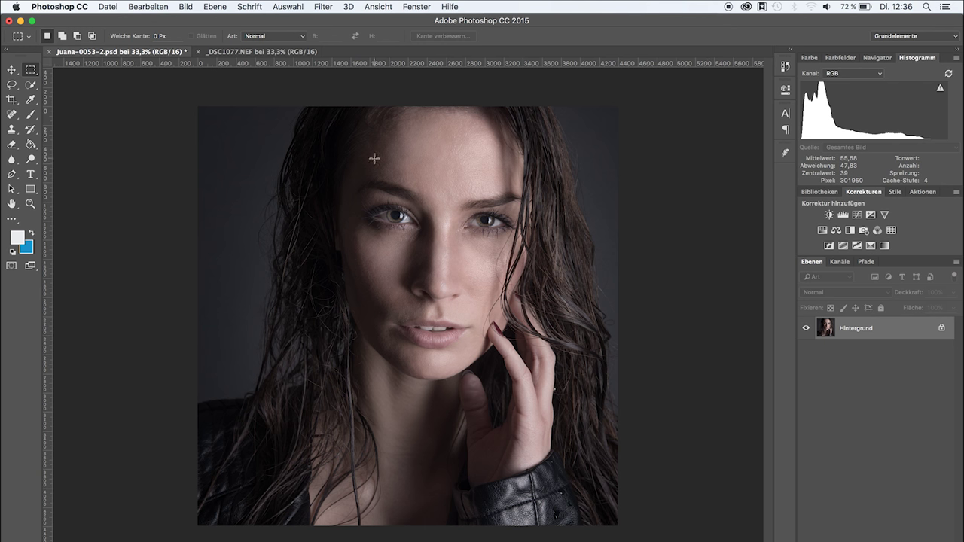
# Step: Switch to the _DSC1077.NEF landscape photo of the pine tree on rocks
pyautogui.click(255, 51)
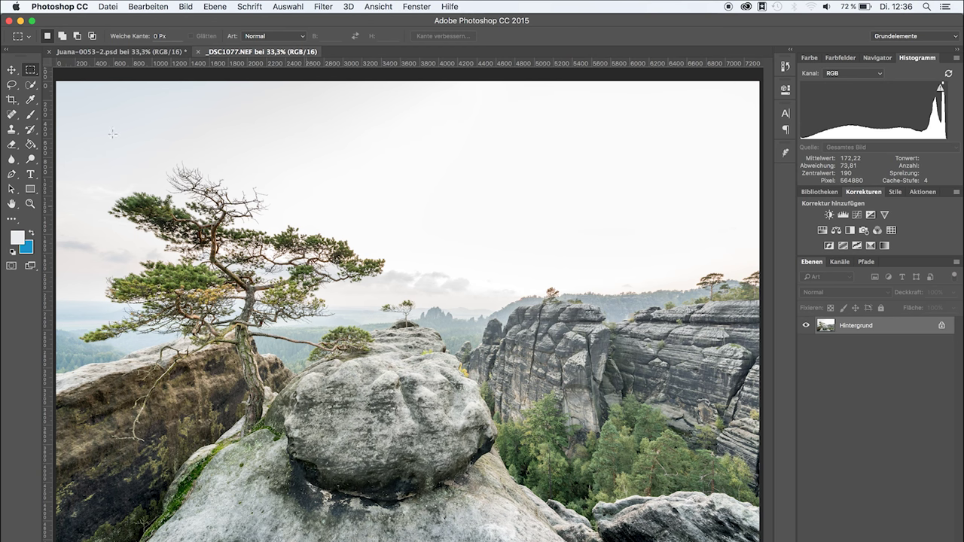
# Step: Drag the landscape photo with the Move tool into the Juana-0053-2.psd portrait document
pyautogui.click(12, 70)
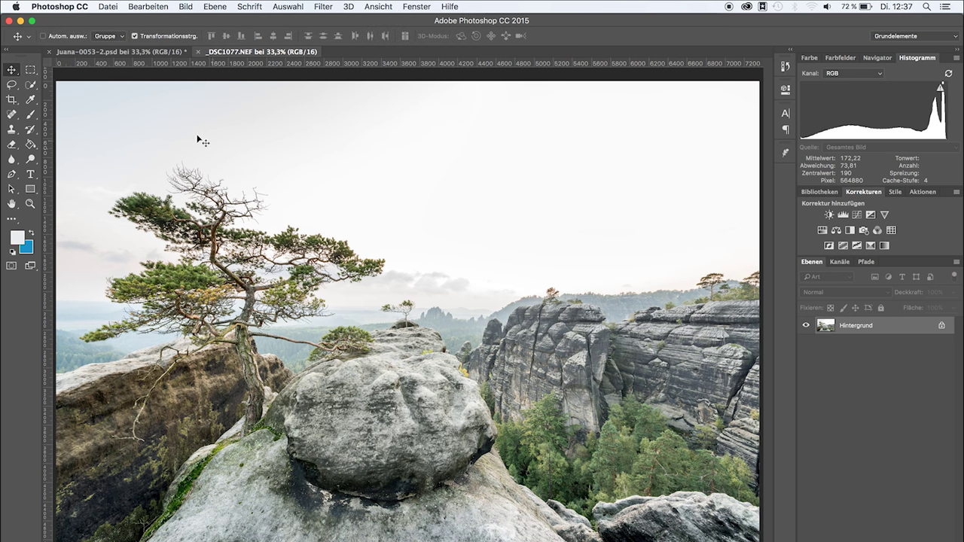
pyautogui.moveTo(238, 180)
pyautogui.mouseDown()
pyautogui.moveTo(162, 60)
pyautogui.moveTo(346, 190)
pyautogui.mouseUp()
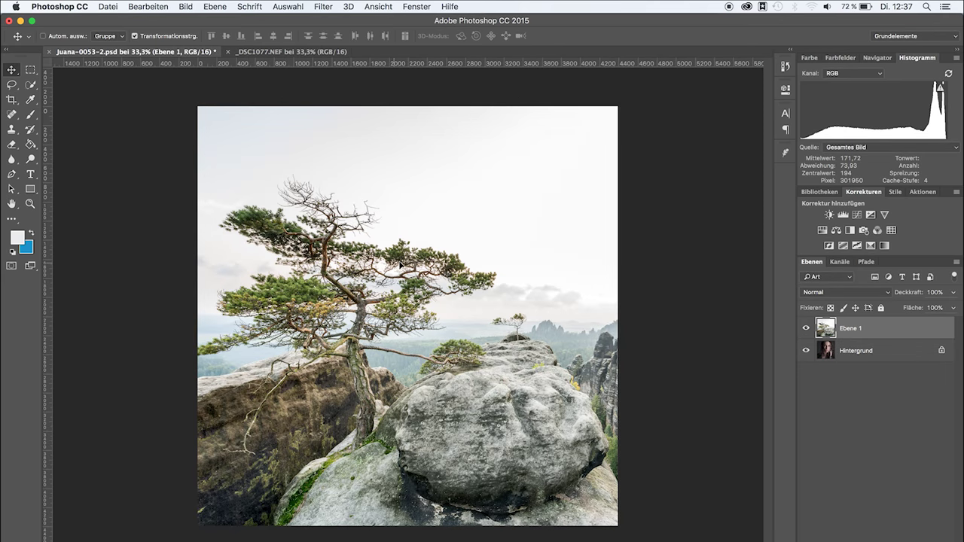
# Step: Commit the enlarged landscape layer and select its pale sky via Color Range, tolerance 111
pyautogui.press('m')
pyautogui.click(297, 5)
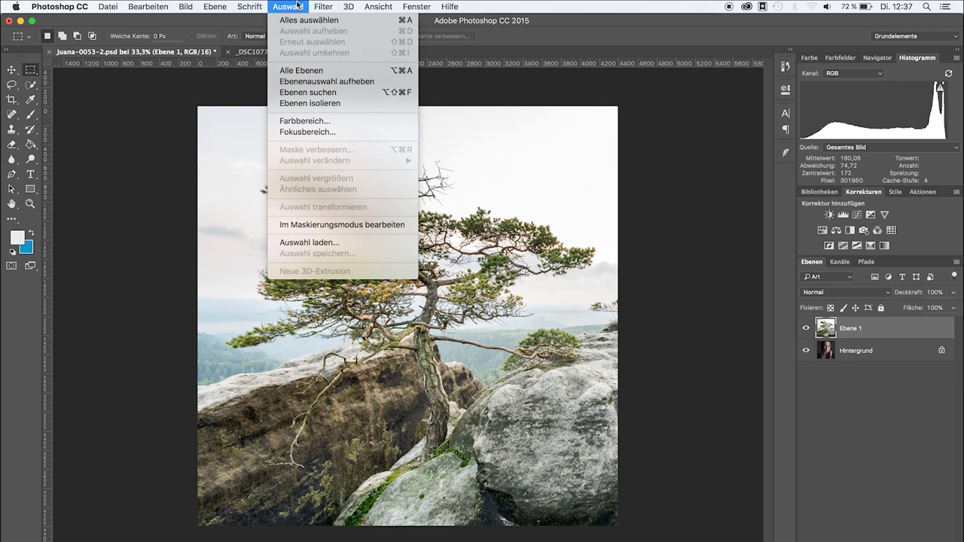
pyautogui.click(340, 121)
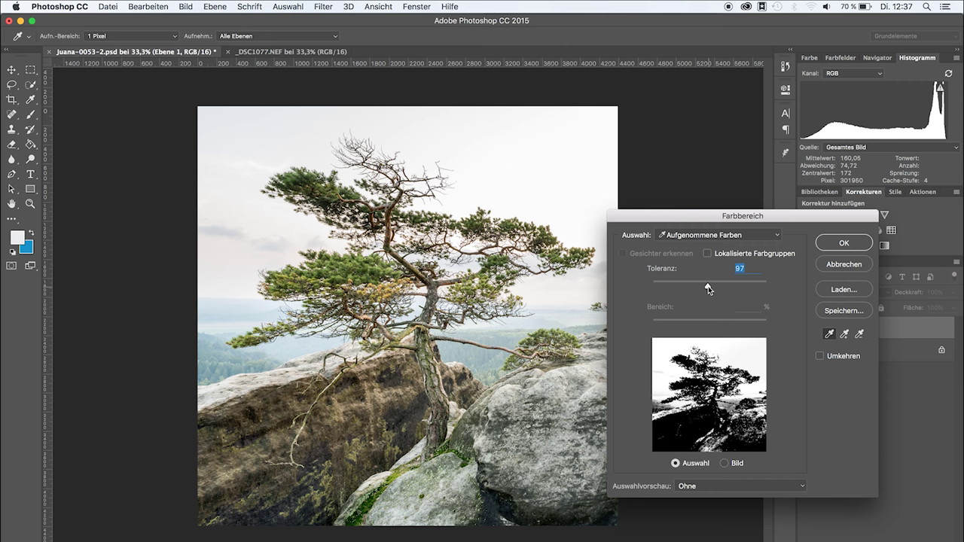
pyautogui.moveTo(708, 287); pyautogui.dragTo(715, 287)
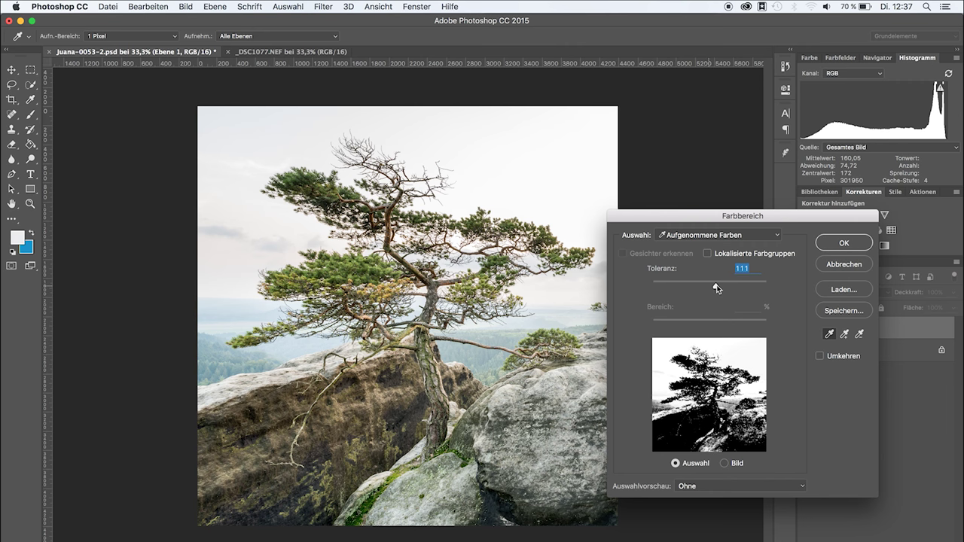
pyautogui.press('Return')
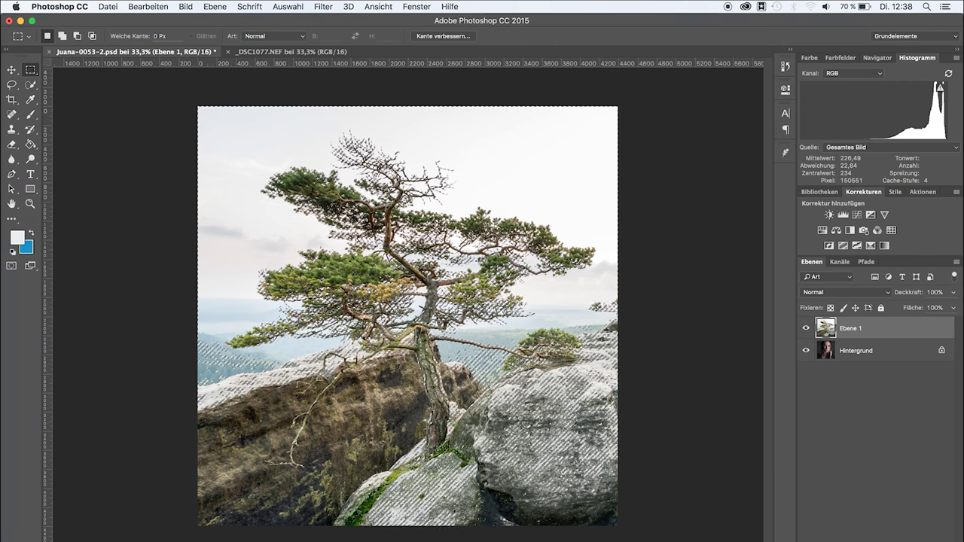
# Step: Mask Ebene 1 from the sky selection and select the Hintergrund layer
pyautogui.click(866, 538)
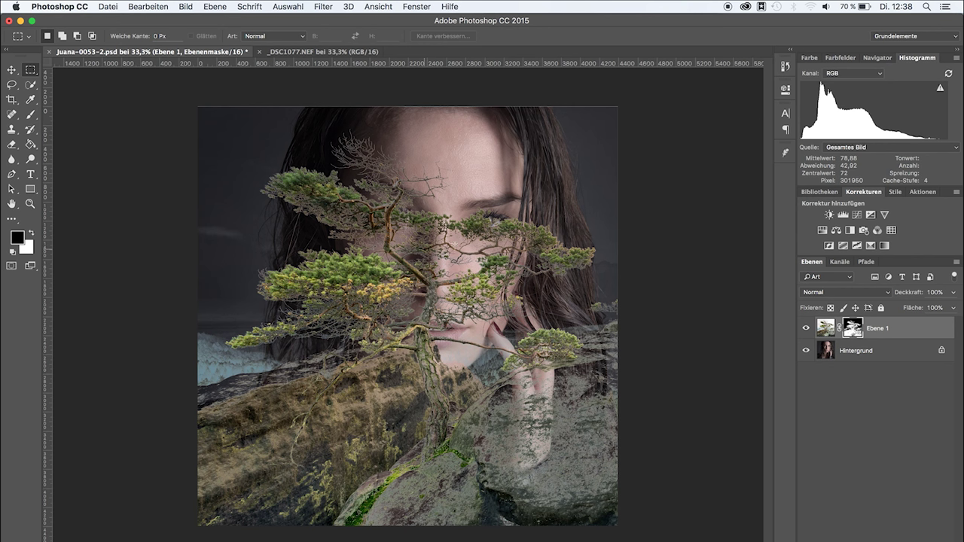
pyautogui.click(845, 353)
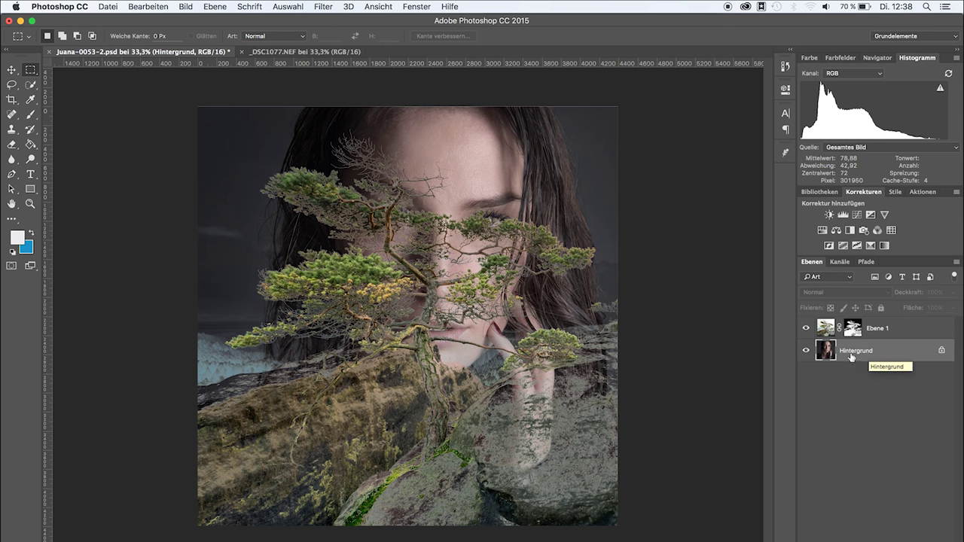
# Step: Duplicate Hintergrund, hide the original, and clip the copy above Ebene 1
pyautogui.hotkey('ctrl', 'j')
pyautogui.click(807, 374)
pyautogui.moveTo(876, 354); pyautogui.dragTo(874, 325)
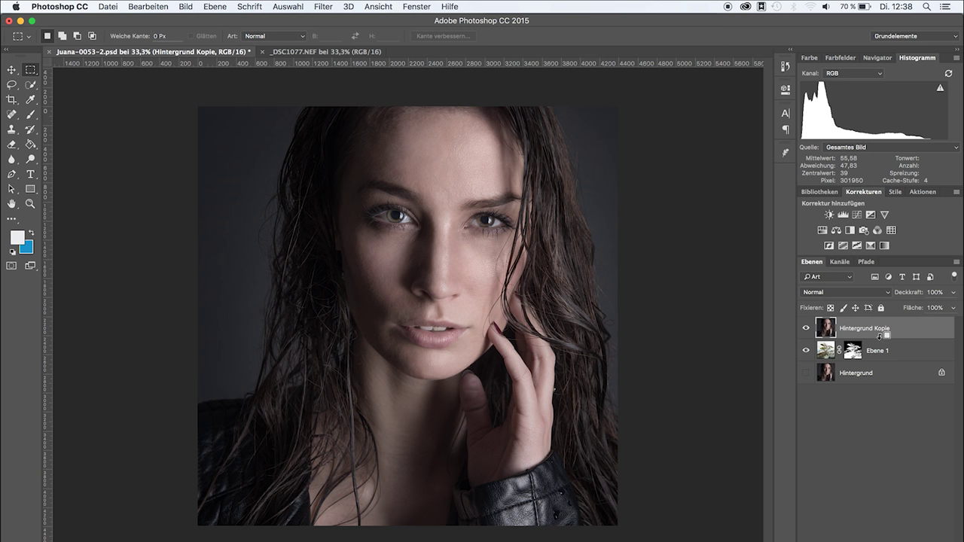
pyautogui.keyDown('alt'); pyautogui.click(879, 336); pyautogui.keyUp('alt')
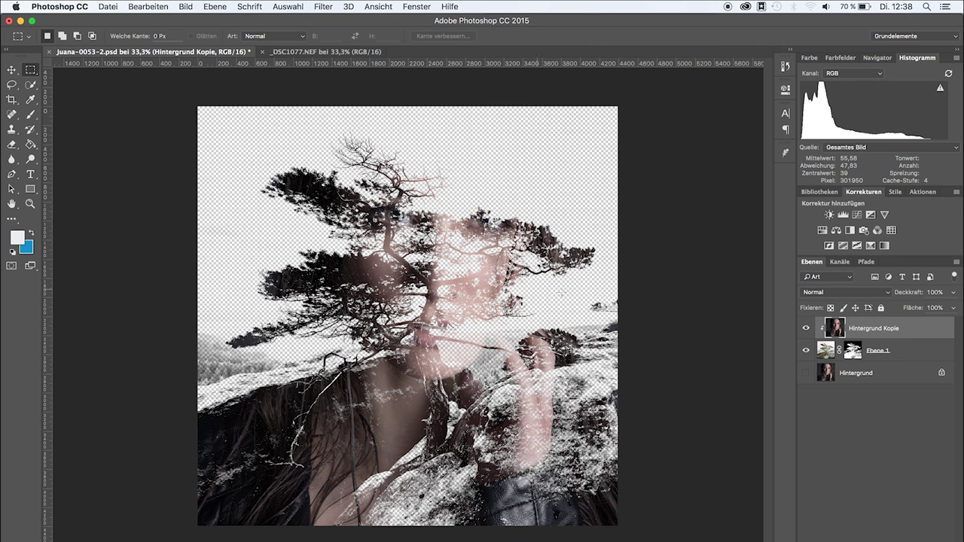
# Step: Add a white-filled Ebene 2 above Hintergrund and reselect the portrait copy
pyautogui.click(873, 378)
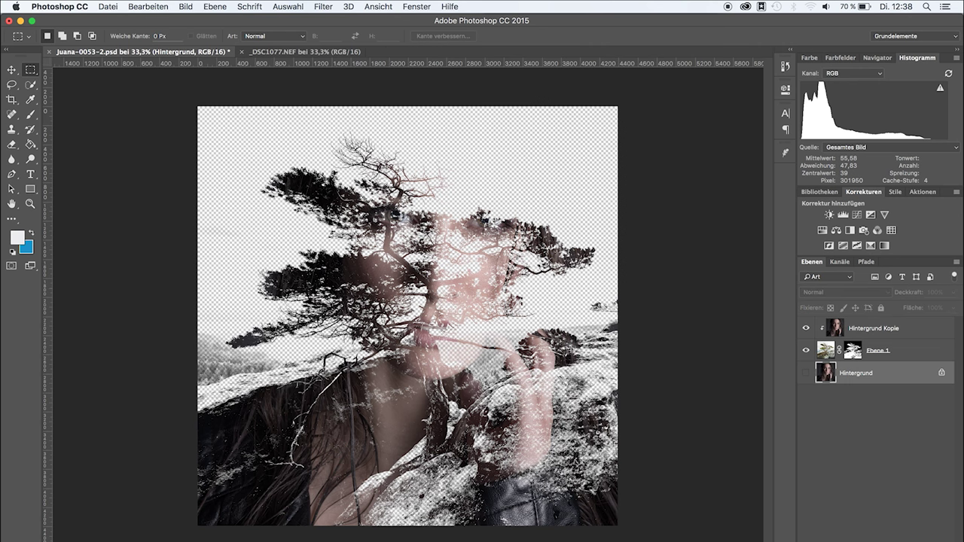
pyautogui.hotkey('ctrl', 'shift', 'alt', 'n')
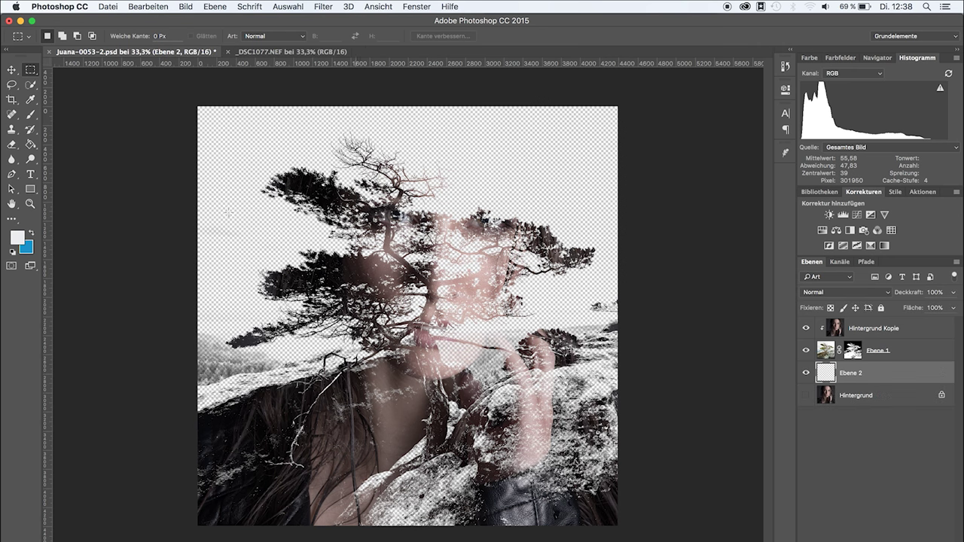
pyautogui.click(30, 144)
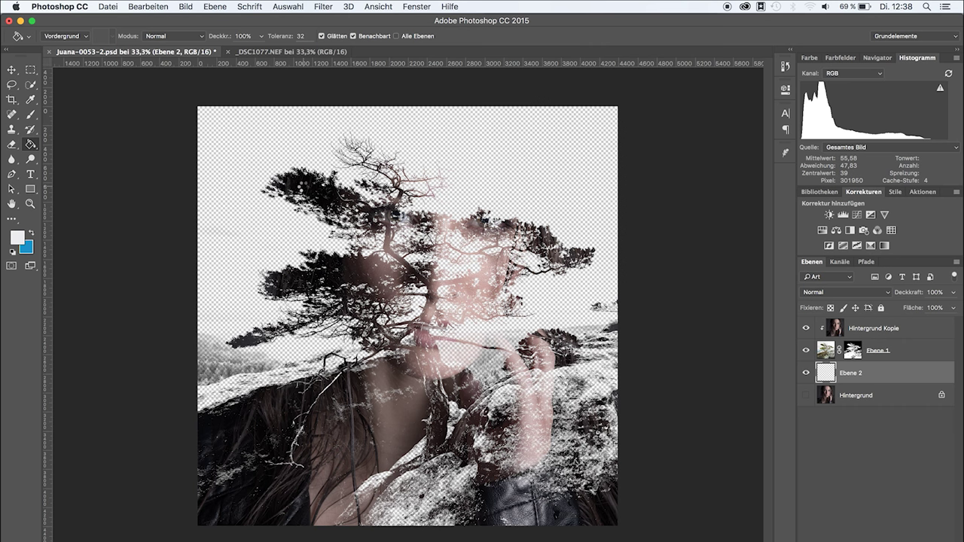
pyautogui.click(289, 145)
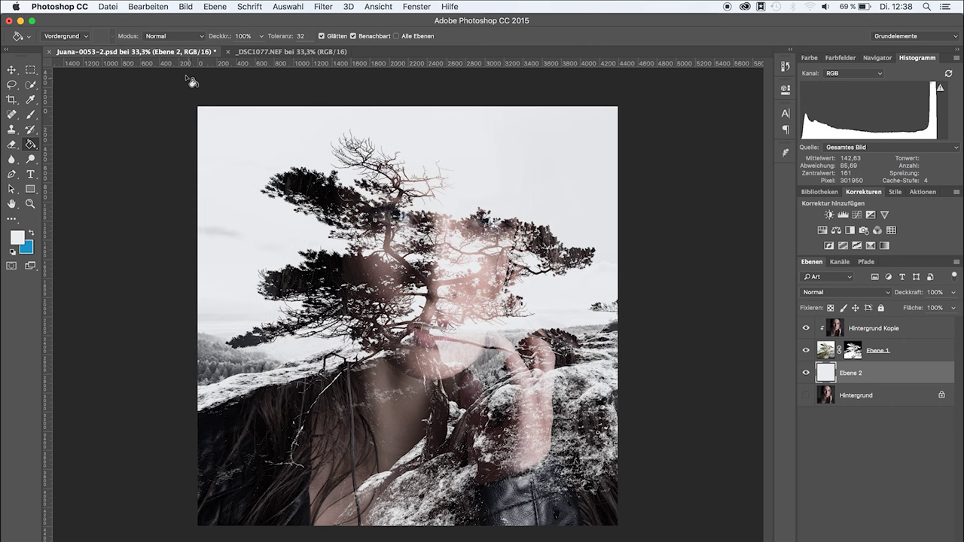
pyautogui.click(861, 330)
# Step: Lower the clipped portrait copy about 406 px so the face sits inside the tree
pyautogui.click(13, 70)
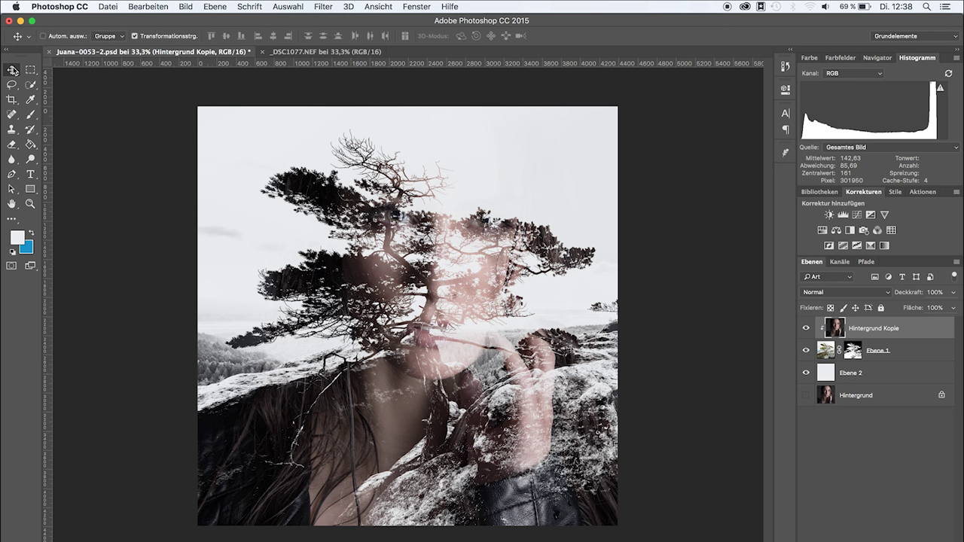
pyautogui.moveTo(452, 265); pyautogui.dragTo(452, 298)
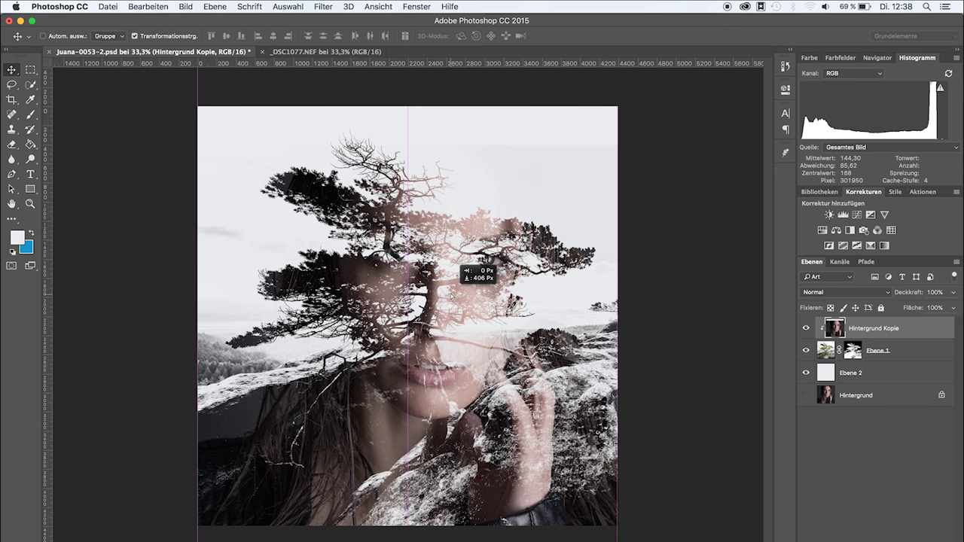
pyautogui.moveTo(452, 297); pyautogui.dragTo(452, 296)
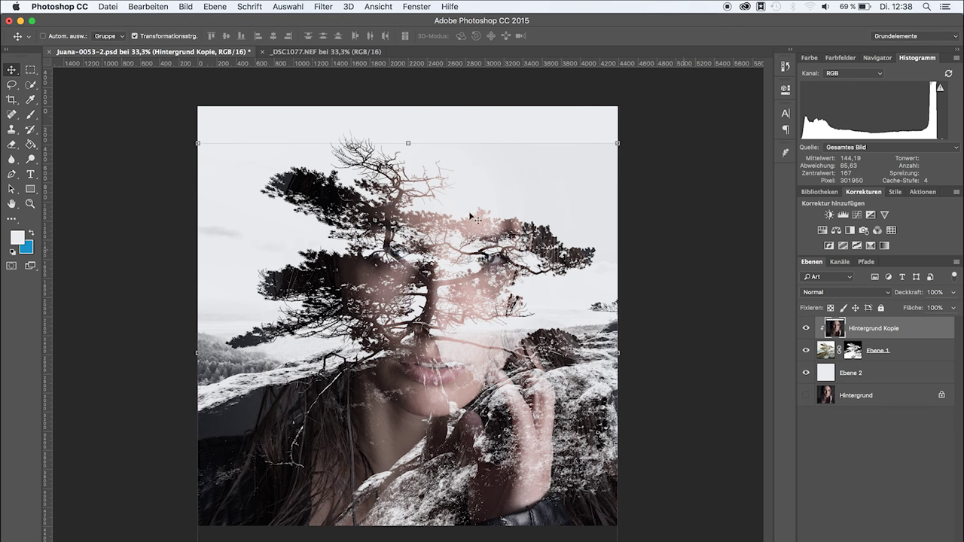
pyautogui.click(29, 72)
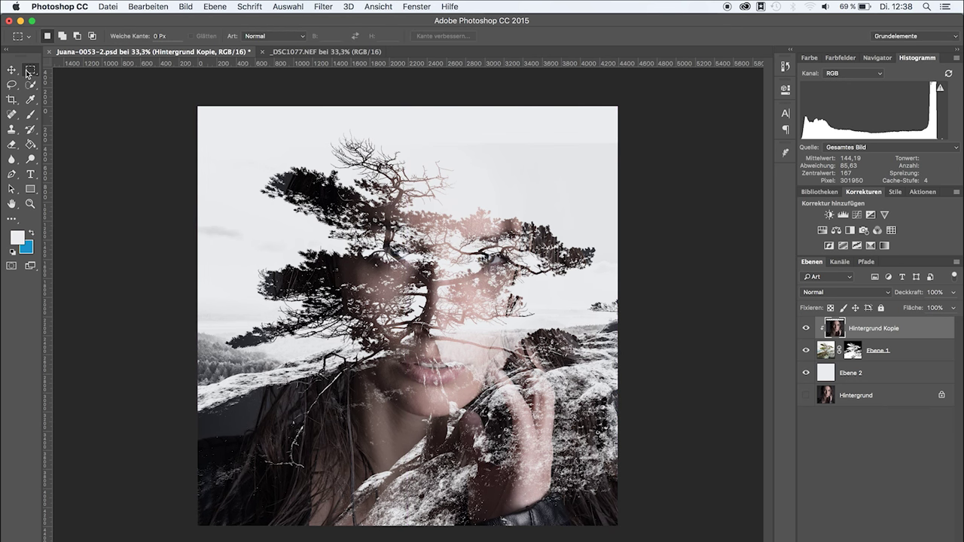
# Step: Set Hintergrund Kopie's Blend If underlying-layer sliders to split values 0/51 and 218/255
pyautogui.doubleClick(925, 333)
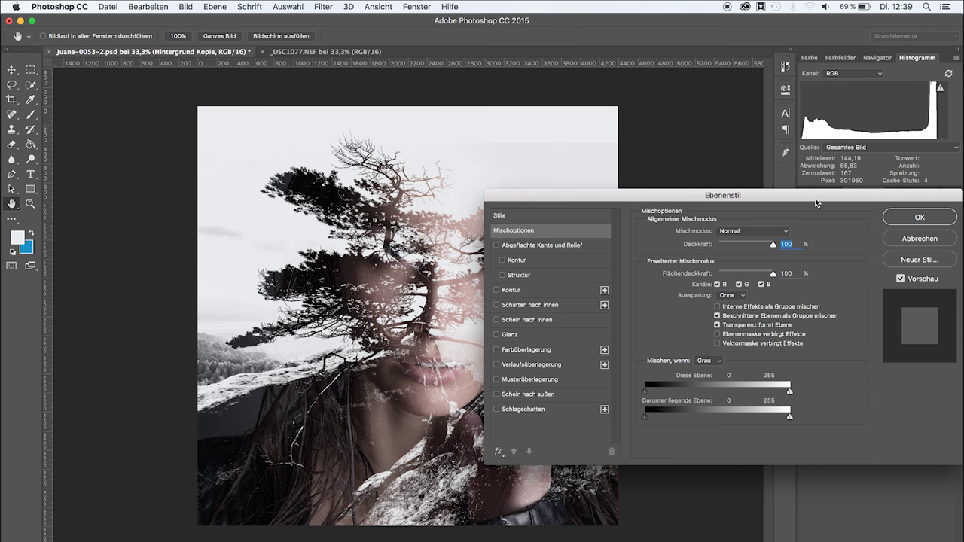
pyautogui.moveTo(815, 198); pyautogui.dragTo(796, 198)
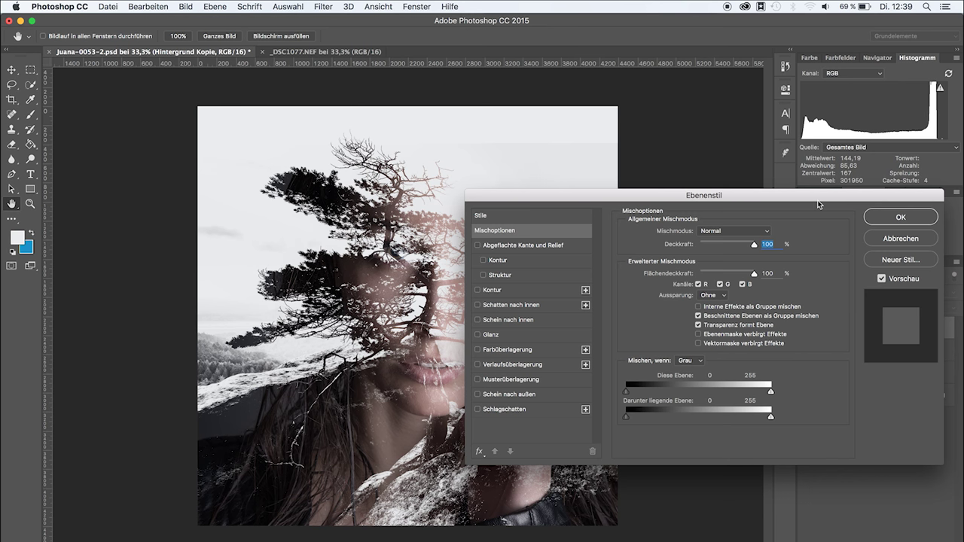
pyautogui.moveTo(821, 195); pyautogui.dragTo(818, 218)
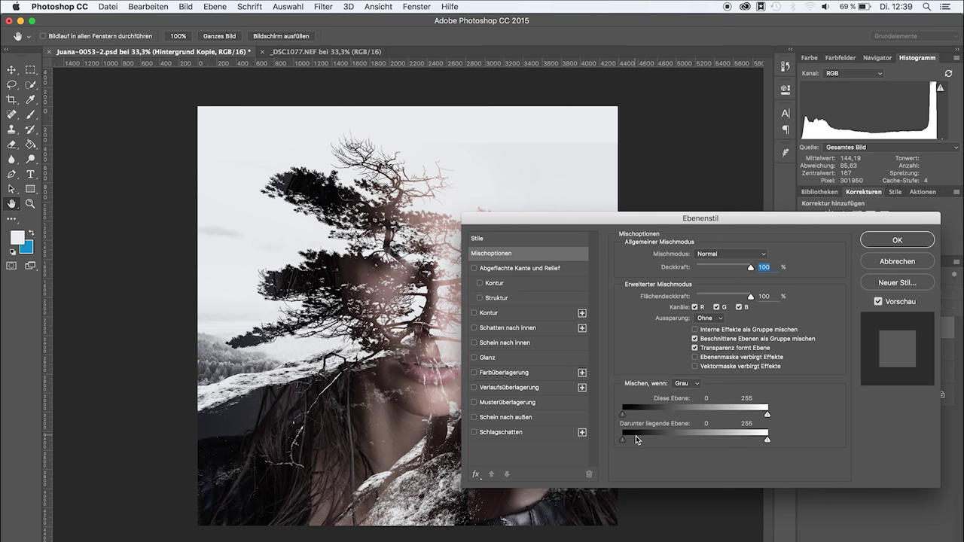
pyautogui.moveTo(623, 443)
pyautogui.mouseDown()
pyautogui.moveTo(661, 439)
pyautogui.moveTo(646, 440)
pyautogui.mouseUp()
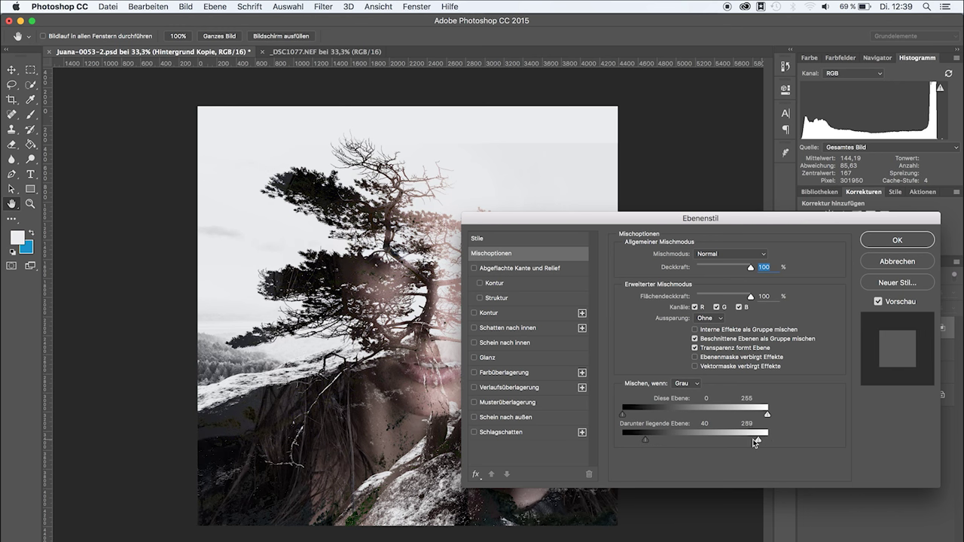
pyautogui.moveTo(646, 440)
pyautogui.mouseDown()
pyautogui.moveTo(655, 440)
pyautogui.moveTo(622, 441)
pyautogui.mouseUp()
pyautogui.press('alt')
pyautogui.moveTo(624, 442); pyautogui.dragTo(662, 442)
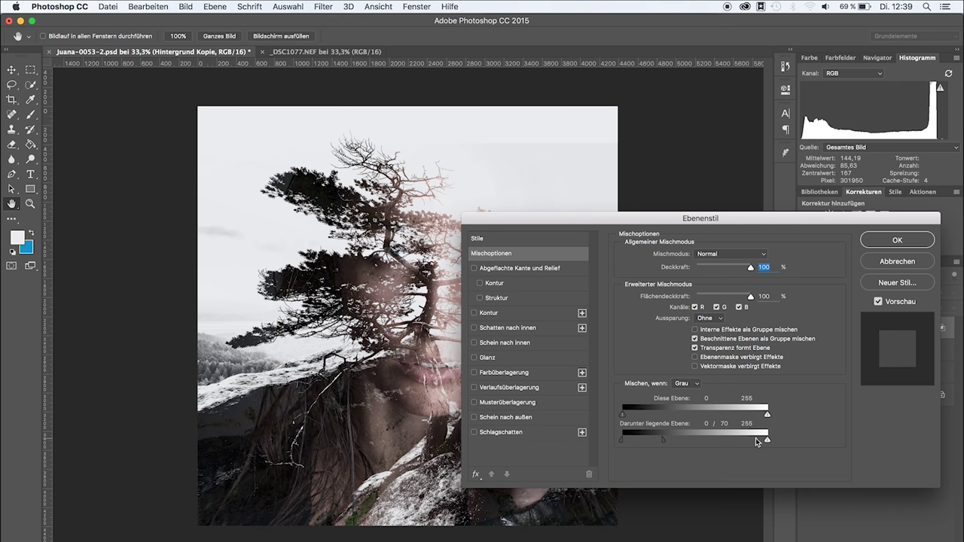
pyautogui.moveTo(767, 440); pyautogui.dragTo(743, 442)
pyautogui.moveTo(660, 440); pyautogui.dragTo(652, 443)
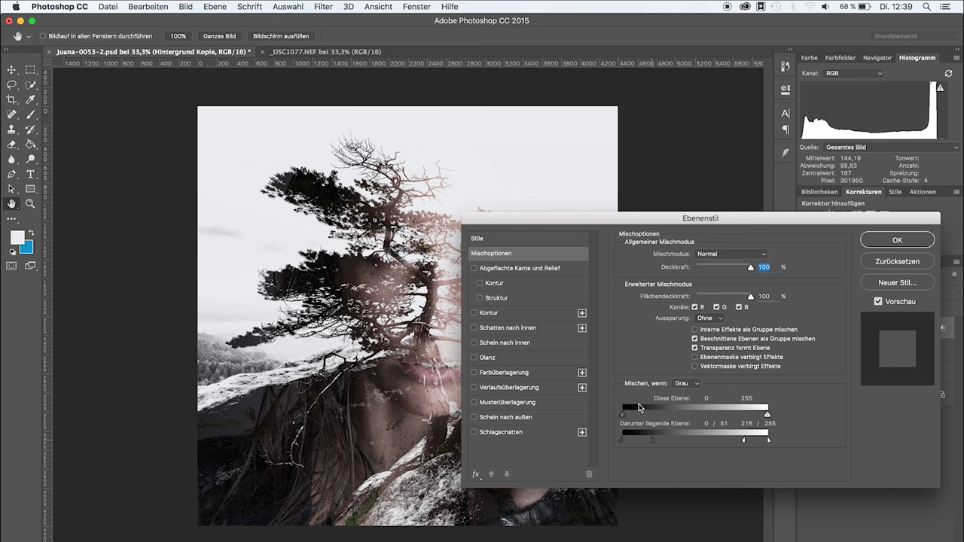
pyautogui.click(896, 240)
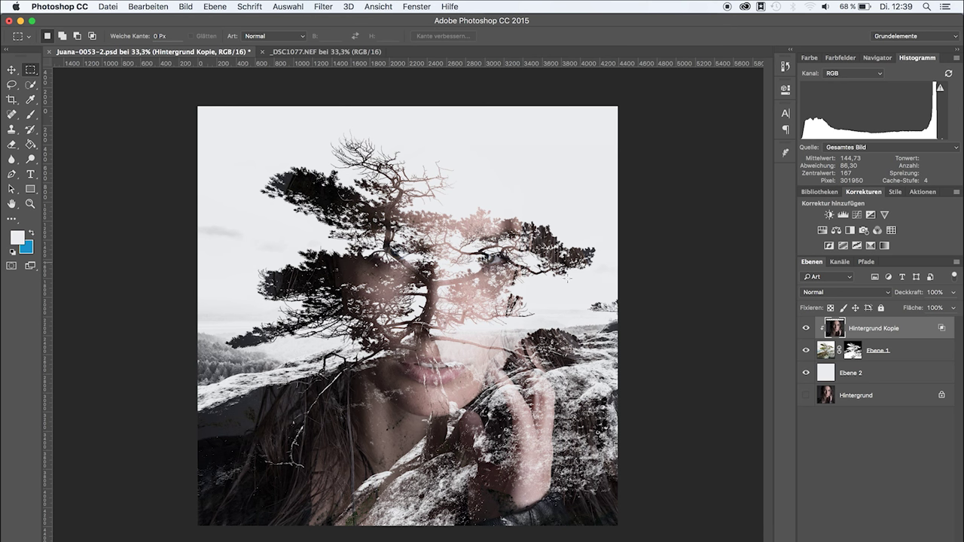
# Step: Lower the portrait copy another 141 px so the eyes sit in the branches
pyautogui.click(12, 69)
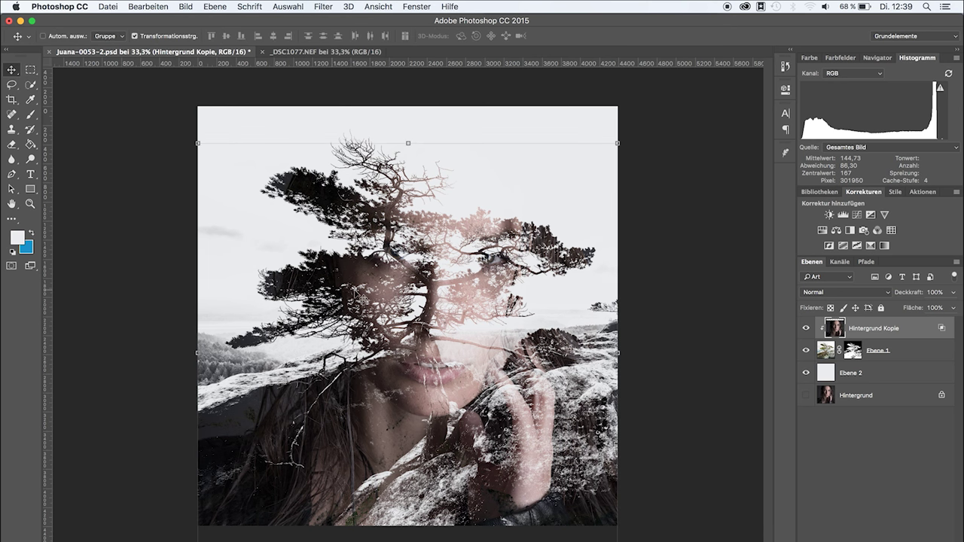
pyautogui.moveTo(427, 292); pyautogui.dragTo(427, 327)
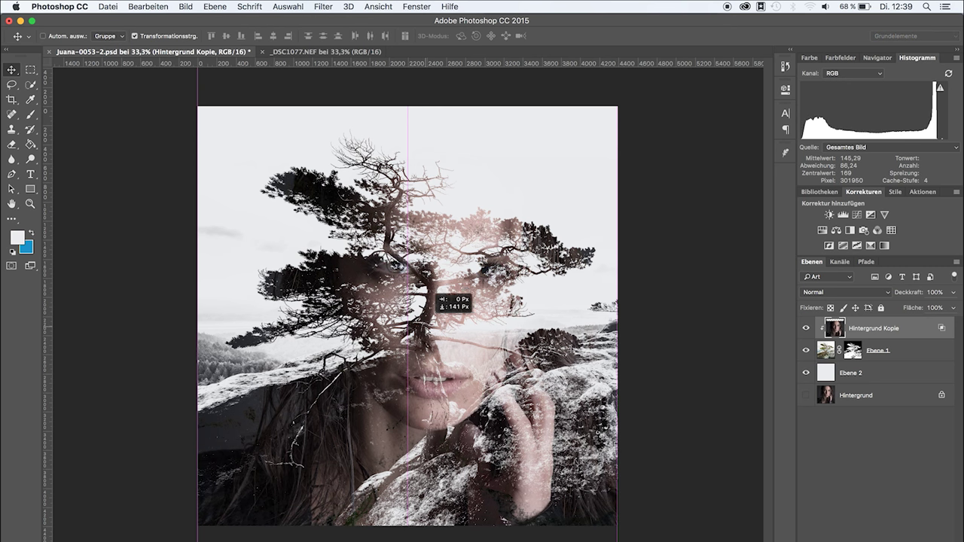
pyautogui.moveTo(427, 290); pyautogui.dragTo(427, 309)
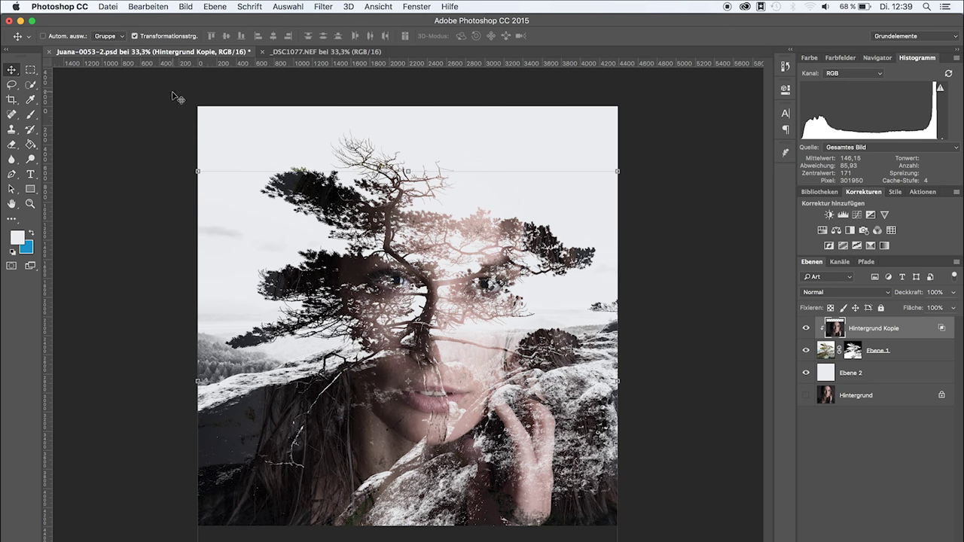
pyautogui.click(31, 71)
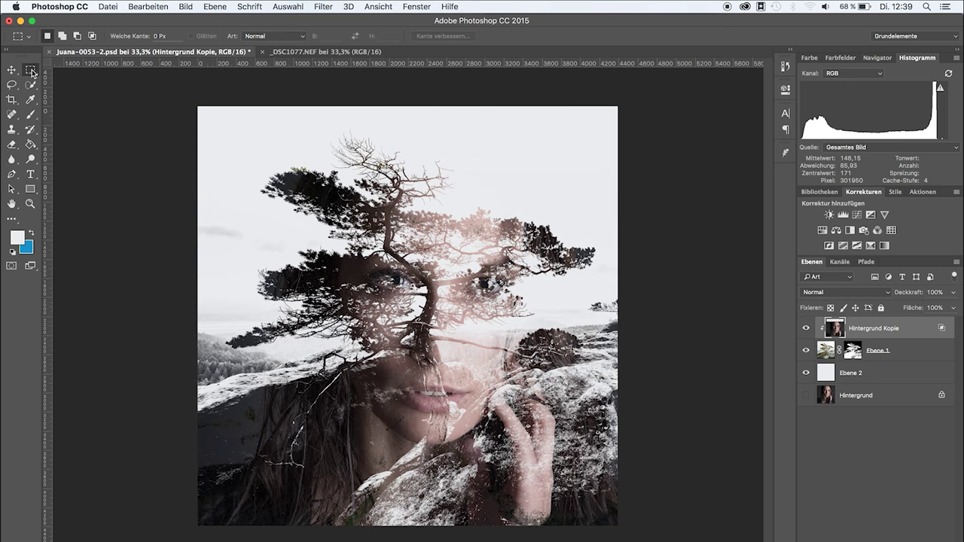
# Step: Add a default Schwarzweiß 1 adjustment layer on top of the stack
pyautogui.click(849, 231)
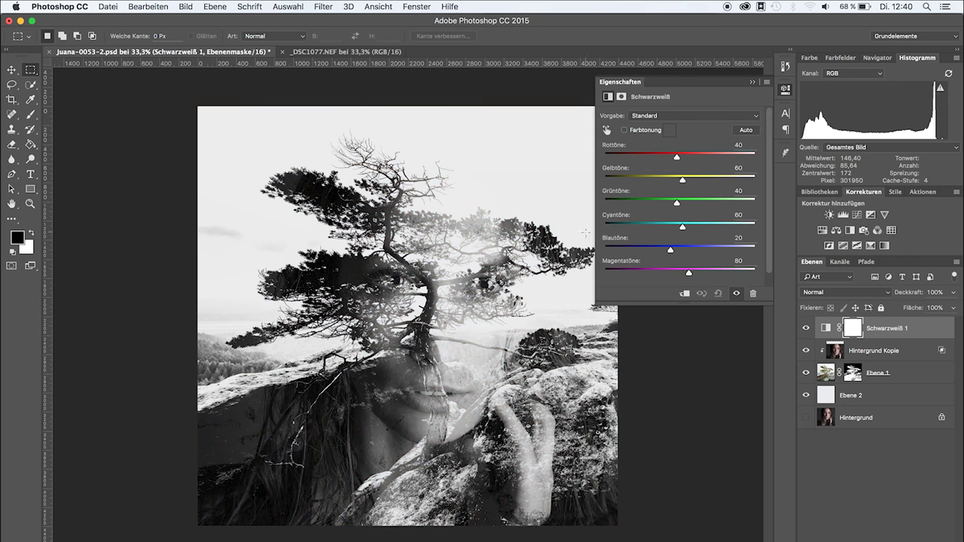